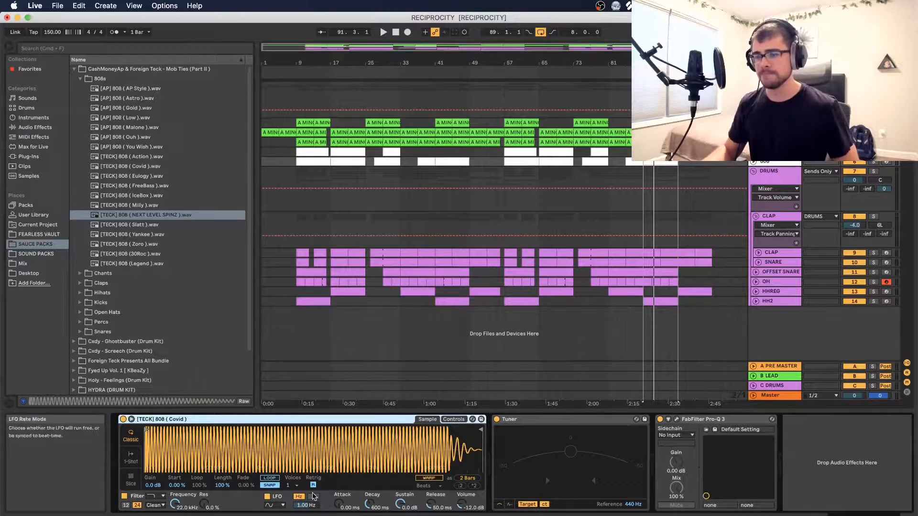
Keep the 808 sampler at 1 voice and set its glide mode to Glide with a glide time of 111 ms
{"action": "left_click", "coordinate": [293, 486]}
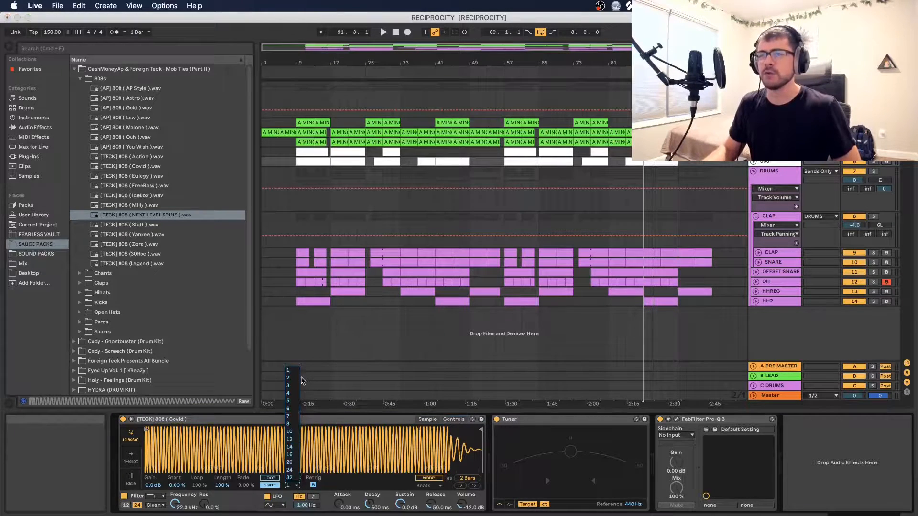
{"action": "left_click", "coordinate": [295, 485]}
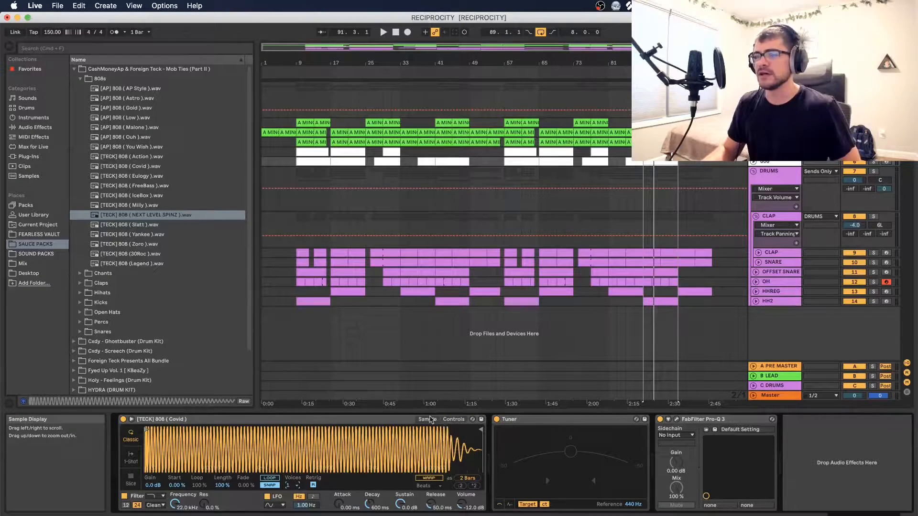
{"action": "left_click", "coordinate": [455, 419]}
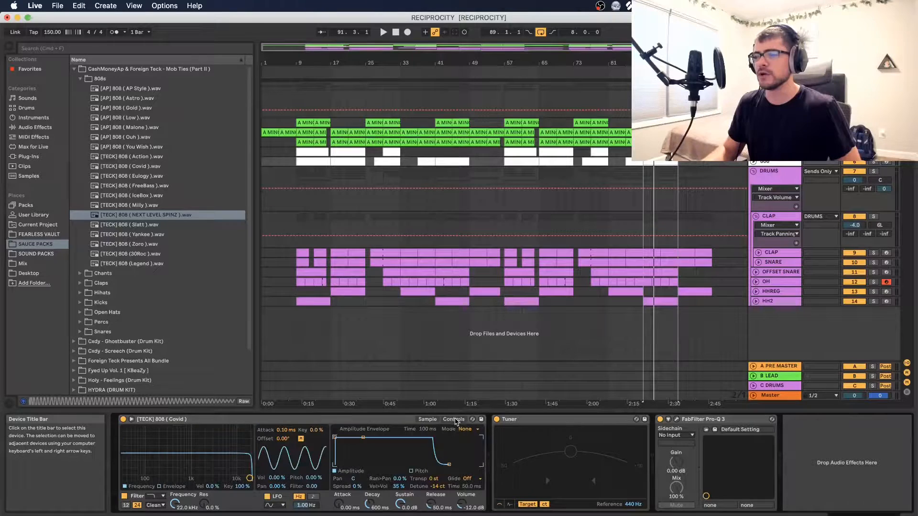
{"action": "left_click", "coordinate": [472, 479]}
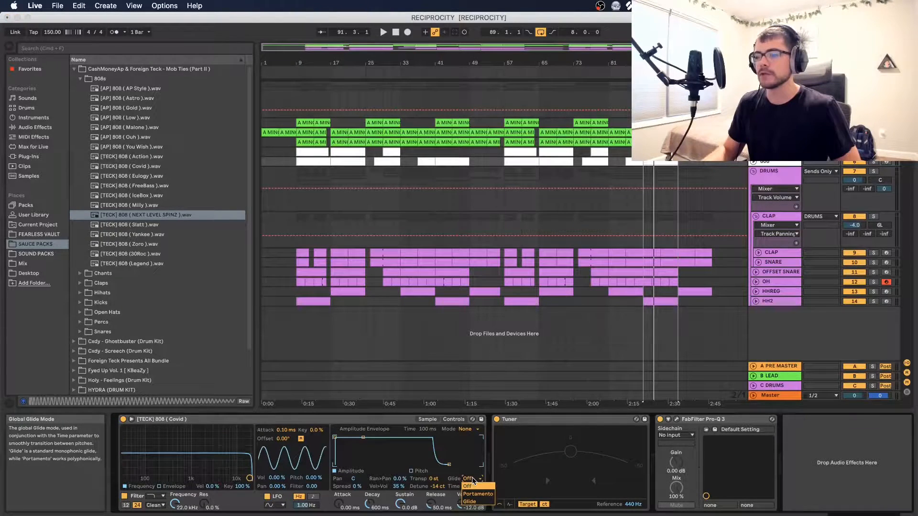
{"action": "left_click", "coordinate": [471, 502]}
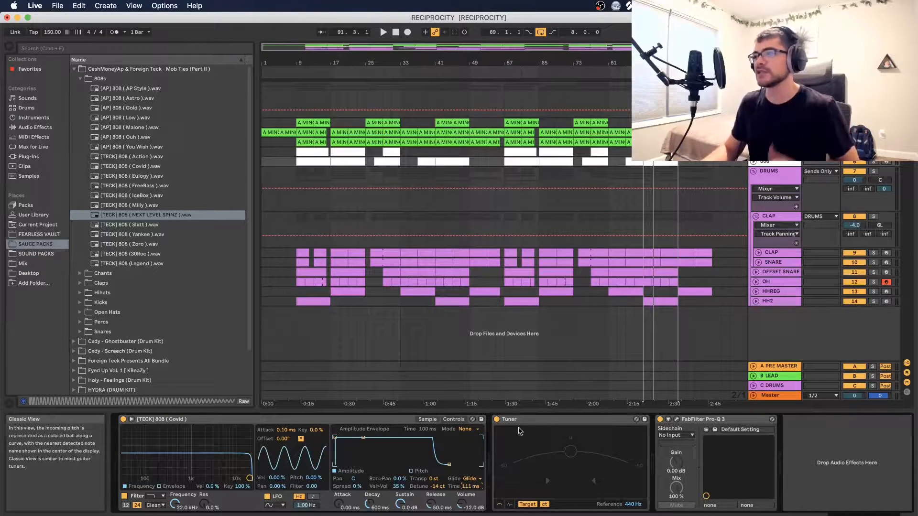
Open the last 808 MIDI clip in the note editor and play the bass pattern from bar 3
{"action": "double_click", "coordinate": [659, 163]}
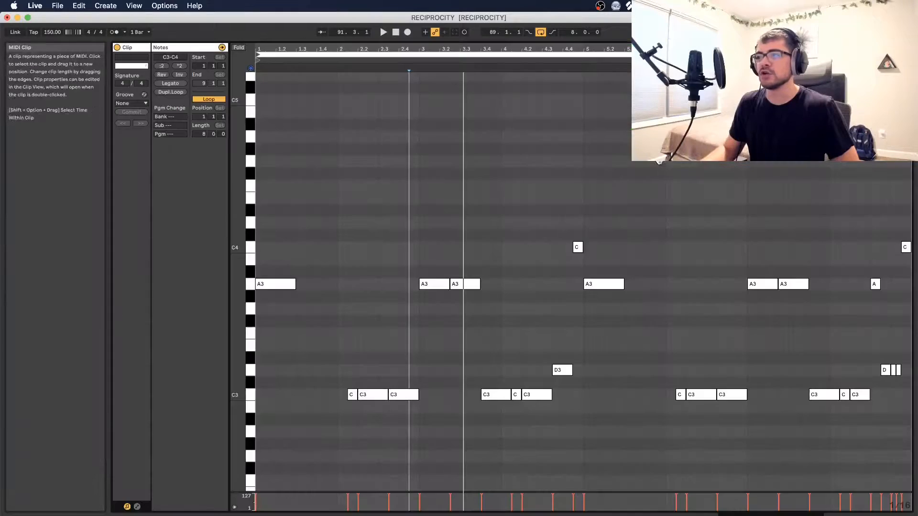
{"action": "left_click", "coordinate": [418, 339]}
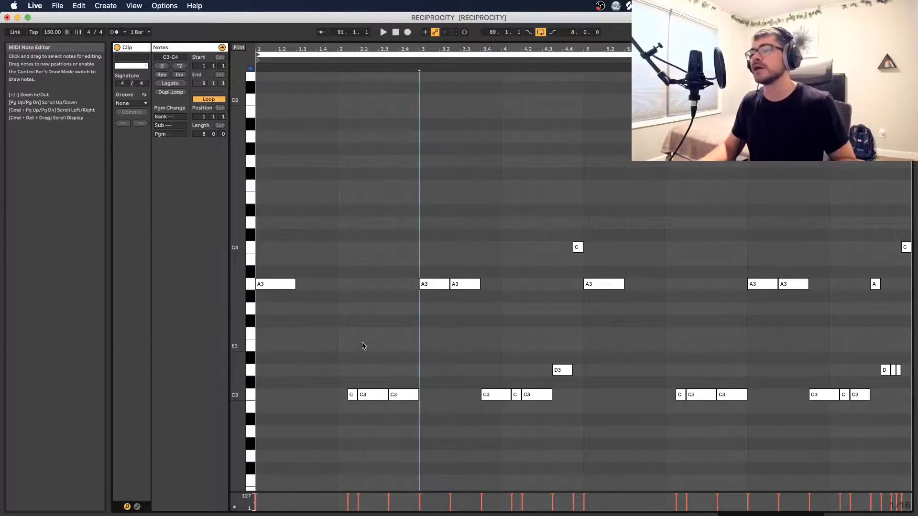
{"action": "key", "text": "space"}
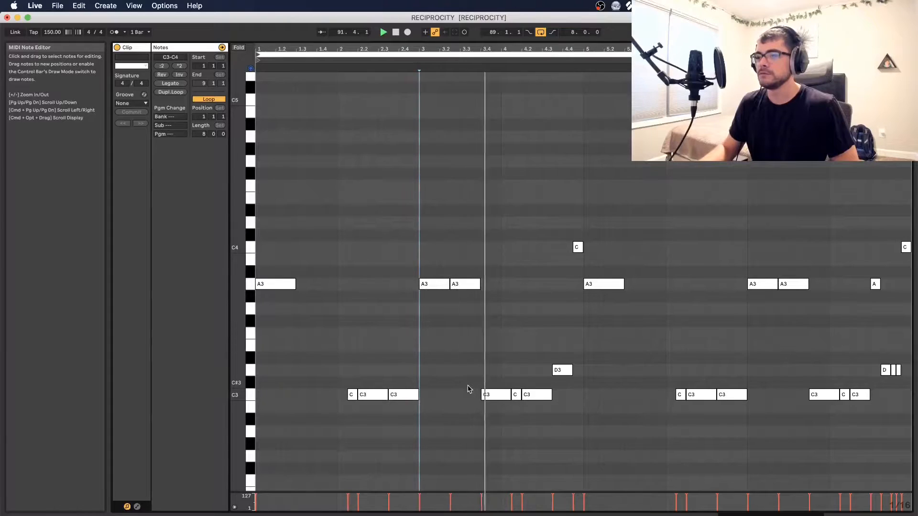
{"action": "key", "text": "space"}
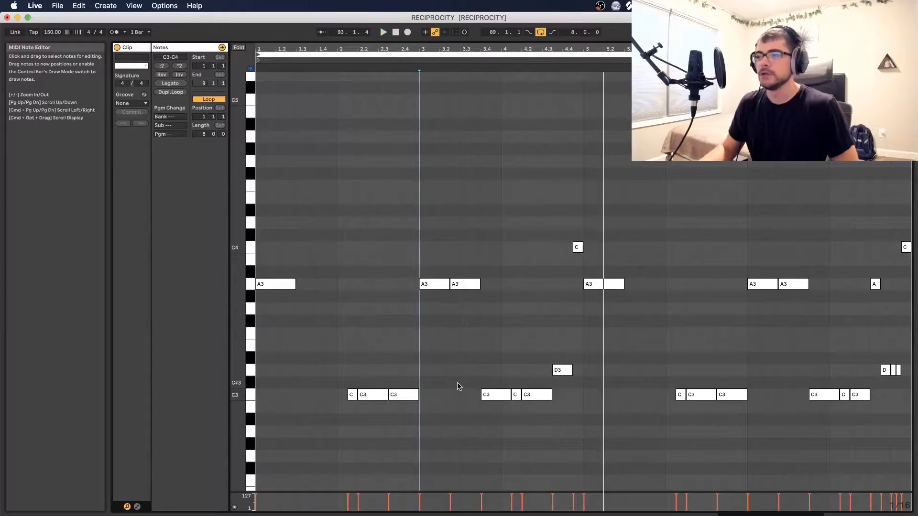
Add a short A3 note at the end of bar 2 that overlaps the held C3, and play the slide
{"action": "double_click", "coordinate": [413, 284]}
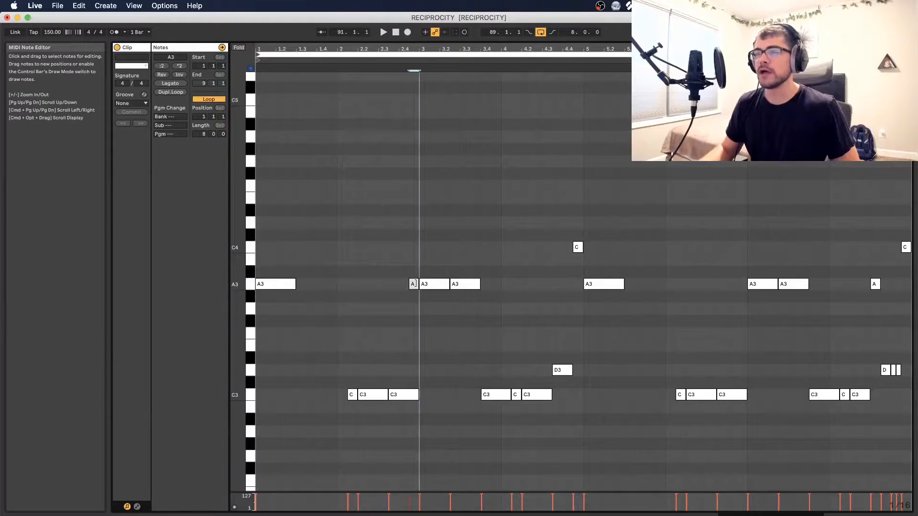
{"action": "left_click_drag", "start_coordinate": [432, 269], "coordinate": [504, 321]}
{"action": "left_click", "coordinate": [460, 308]}
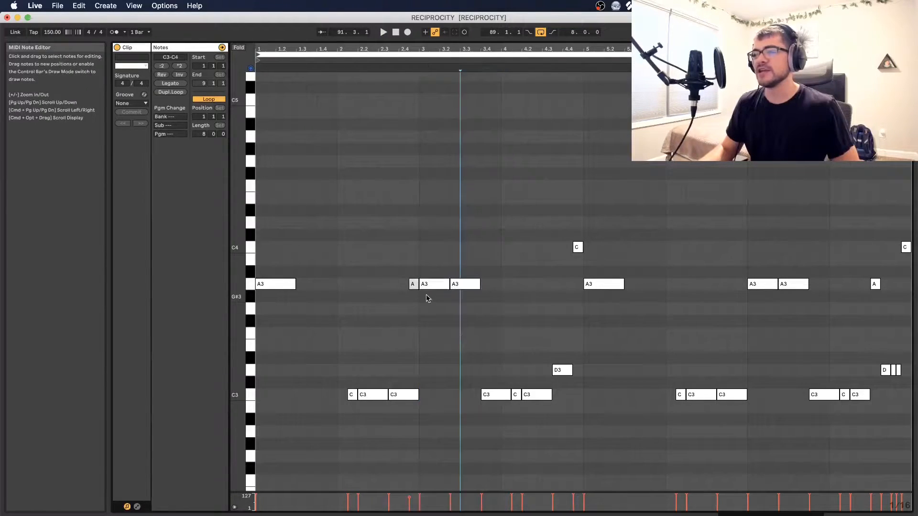
{"action": "left_click", "coordinate": [415, 285]}
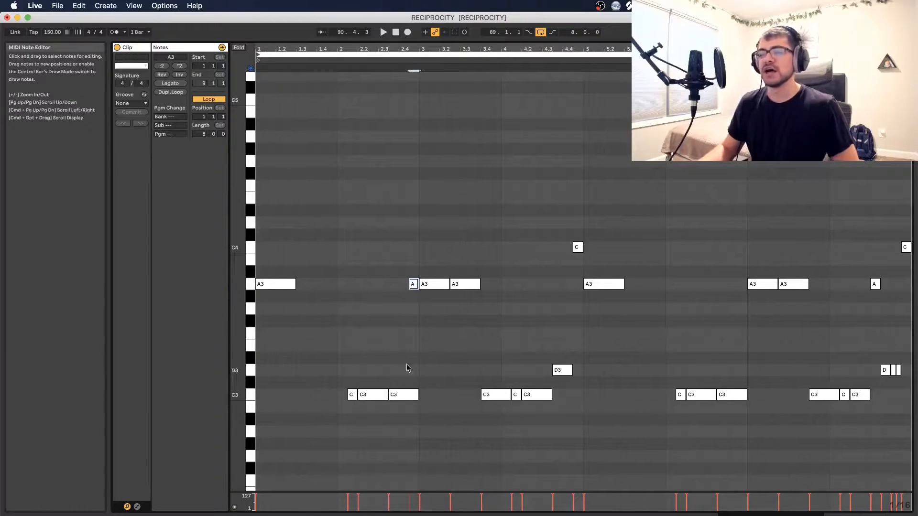
{"action": "key", "text": "space"}
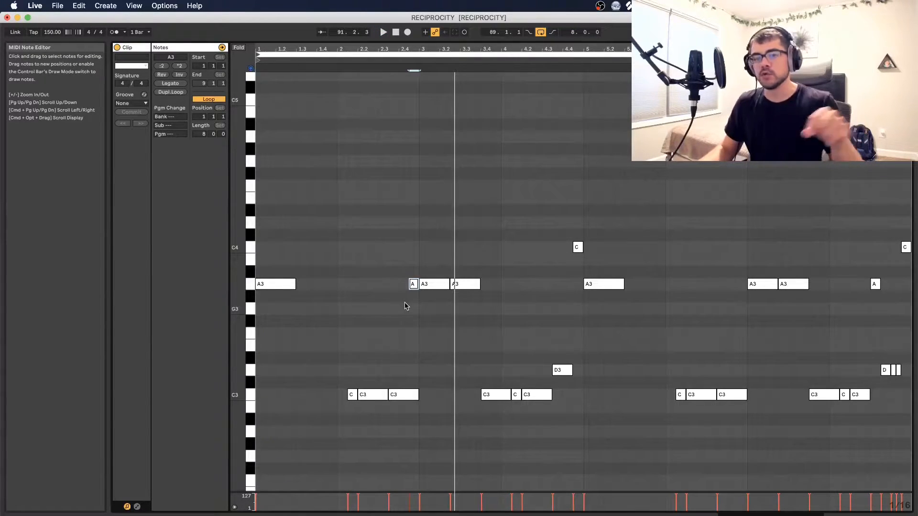
Extend the added A3 note's start back to beat 4 of bar 2 and play the longer slide
{"action": "left_click", "coordinate": [412, 286]}
{"action": "left_click_drag", "start_coordinate": [410, 285], "coordinate": [400, 284]}
{"action": "left_click", "coordinate": [409, 380]}
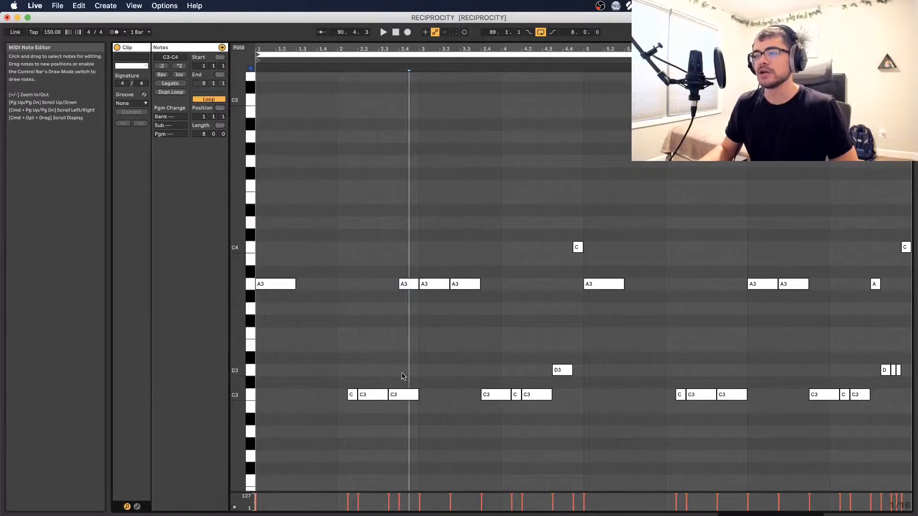
{"action": "left_click", "coordinate": [394, 399]}
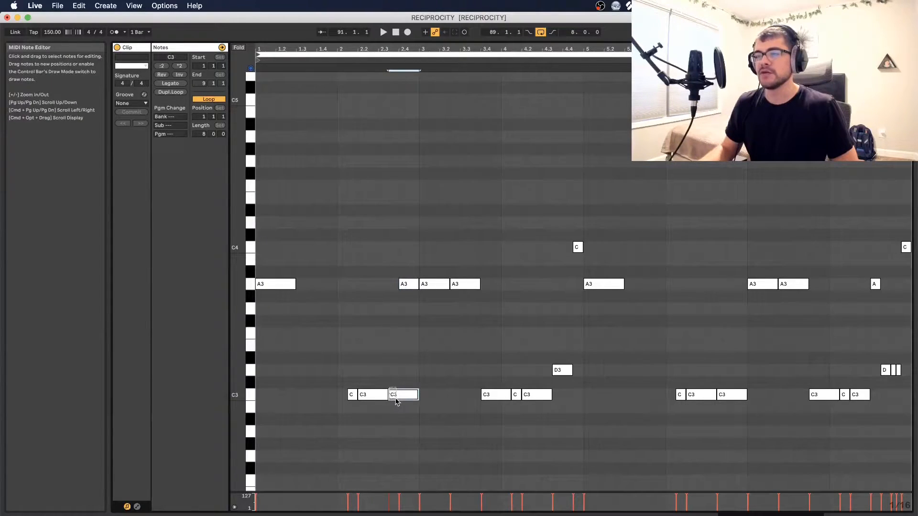
{"action": "left_click", "coordinate": [399, 405]}
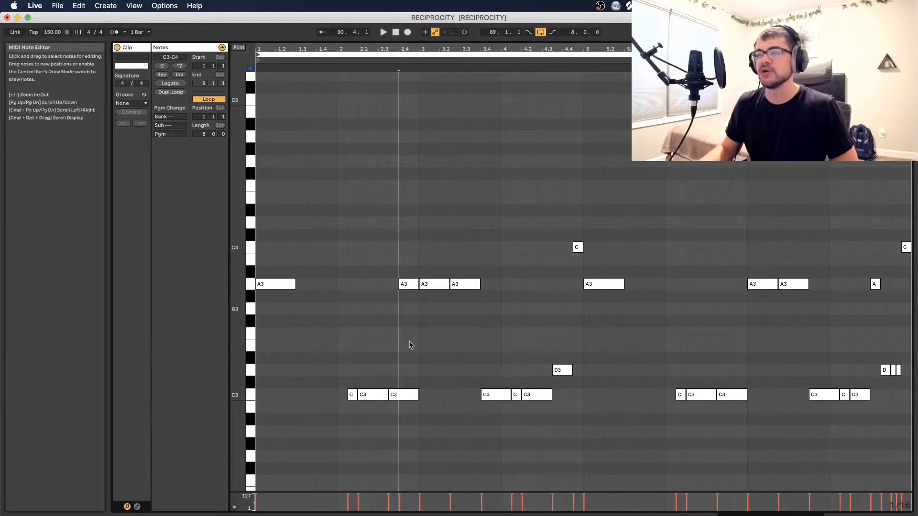
{"action": "key", "text": "space"}
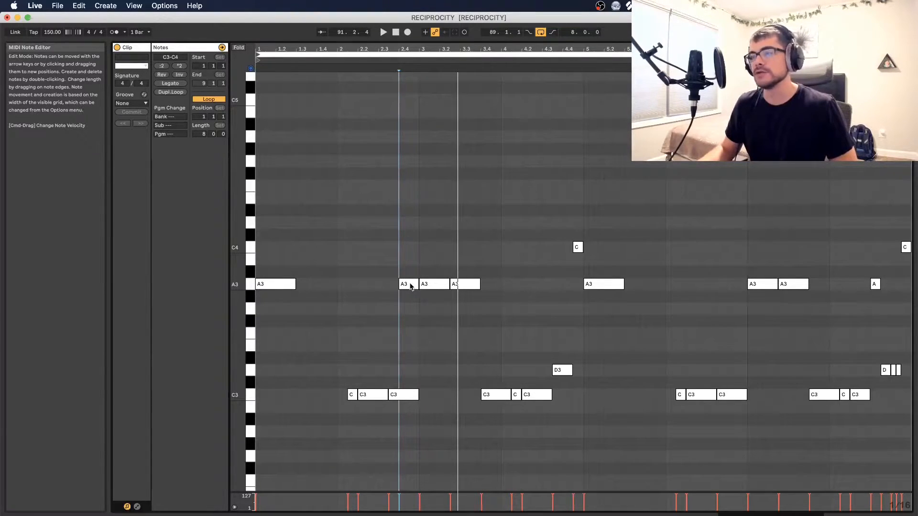
Replace the added A3 note with one at the start of bar 2 overlapping the first short C3, and play it back
{"action": "double_click", "coordinate": [411, 286]}
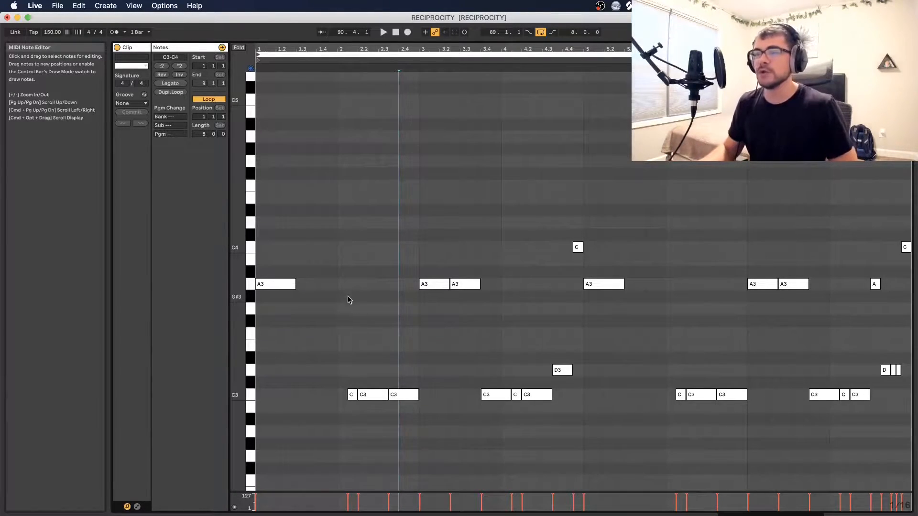
{"action": "double_click", "coordinate": [340, 284]}
{"action": "left_click_drag", "start_coordinate": [340, 284], "coordinate": [352, 284]}
{"action": "left_click", "coordinate": [358, 318]}
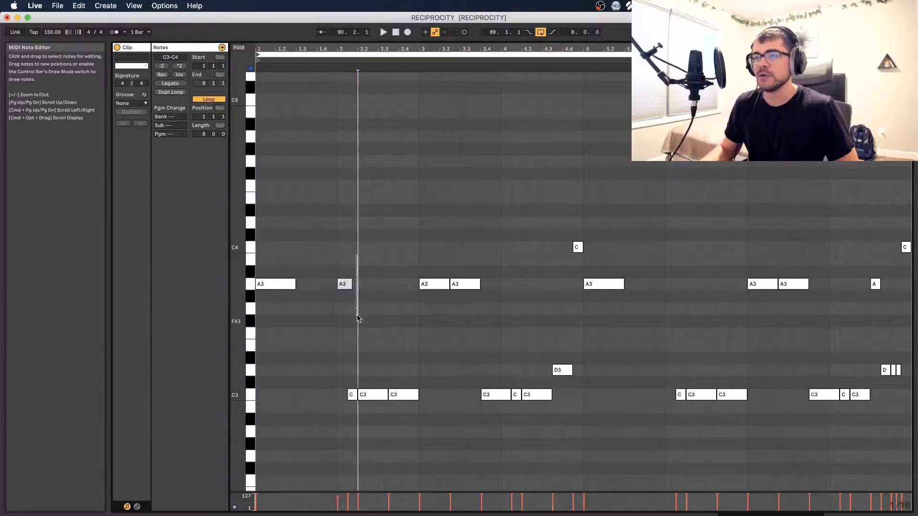
{"action": "left_click_drag", "start_coordinate": [349, 56], "coordinate": [432, 131]}
{"action": "mouse_move", "coordinate": [405, 284]}
{"action": "left_mouse_down"}
{"action": "mouse_move", "coordinate": [389, 284]}
{"action": "mouse_move", "coordinate": [405, 284]}
{"action": "left_mouse_up"}
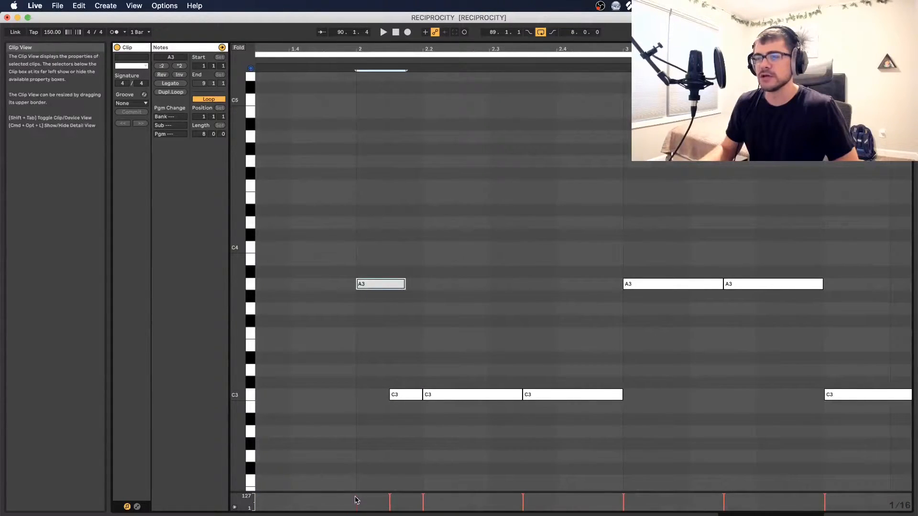
{"action": "left_click_drag", "start_coordinate": [434, 47], "coordinate": [354, 222]}
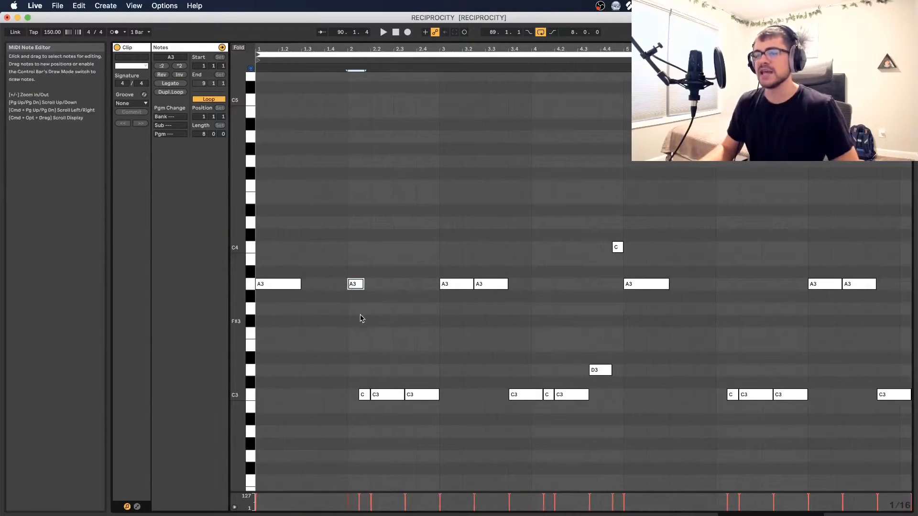
{"action": "key", "text": "space"}
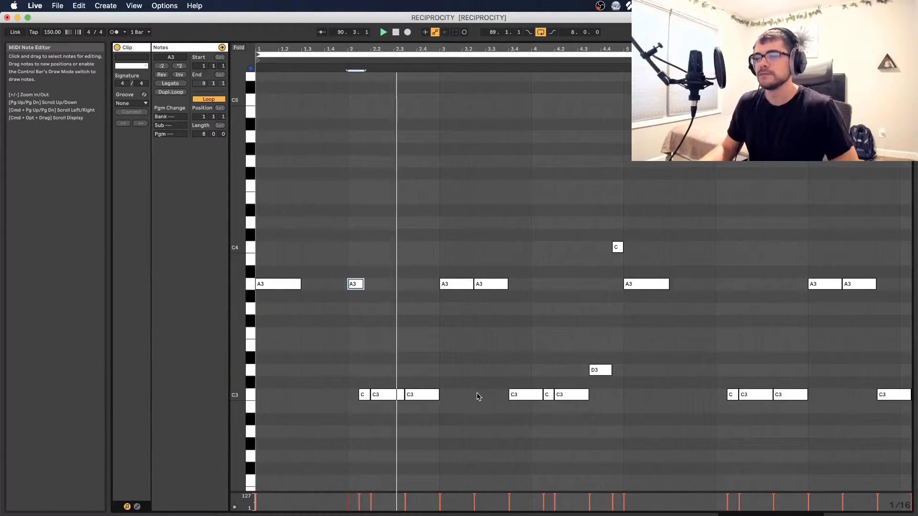
{"action": "key", "text": "space"}
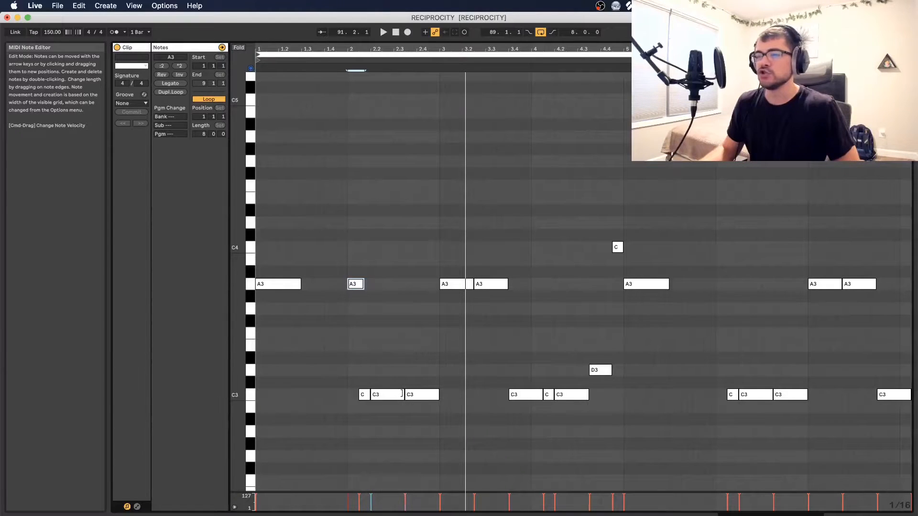
Shorten the second C3 in bar 2, add overlapping F3 and G3 notes leading into the third C3, and play the slide
{"action": "left_click_drag", "start_coordinate": [403, 395], "coordinate": [393, 394]}
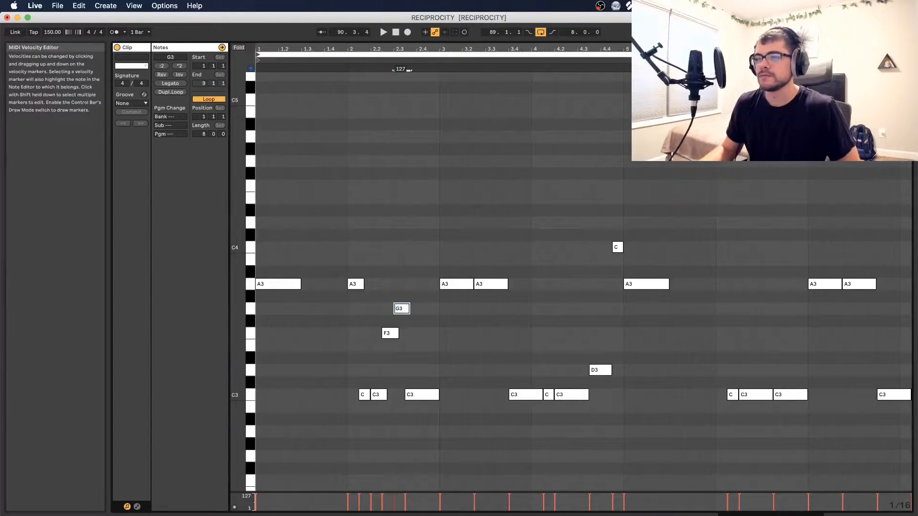
{"action": "left_click", "coordinate": [405, 450]}
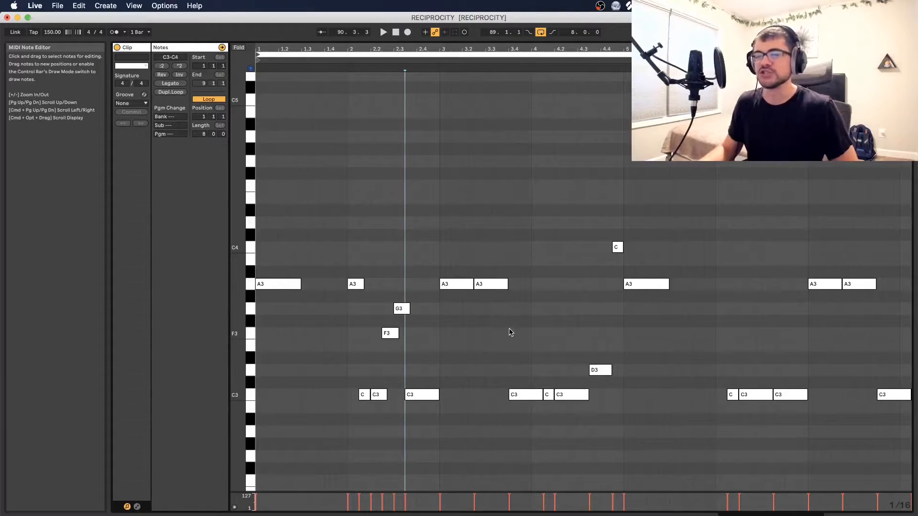
{"action": "key", "text": "space"}
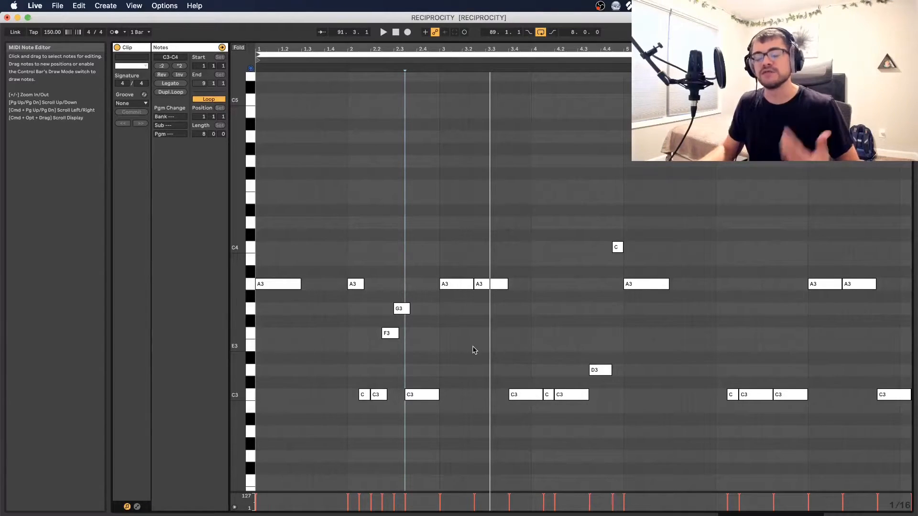
Place the insert marker at bar 3 and show the 808 clip's envelope editor
{"action": "left_click", "coordinate": [439, 364]}
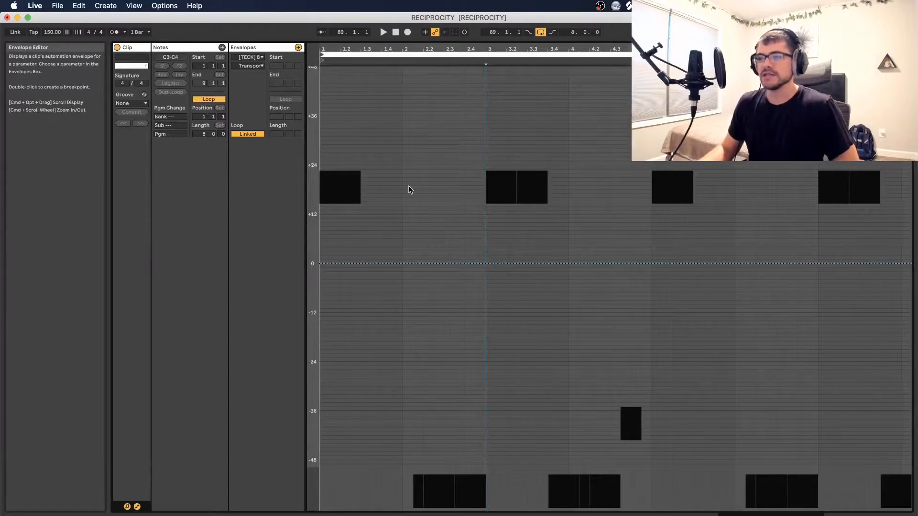
{"action": "left_click", "coordinate": [138, 507]}
{"action": "left_click", "coordinate": [138, 507]}
{"action": "left_click", "coordinate": [137, 507]}
{"action": "left_click", "coordinate": [138, 507]}
{"action": "left_click", "coordinate": [138, 507]}
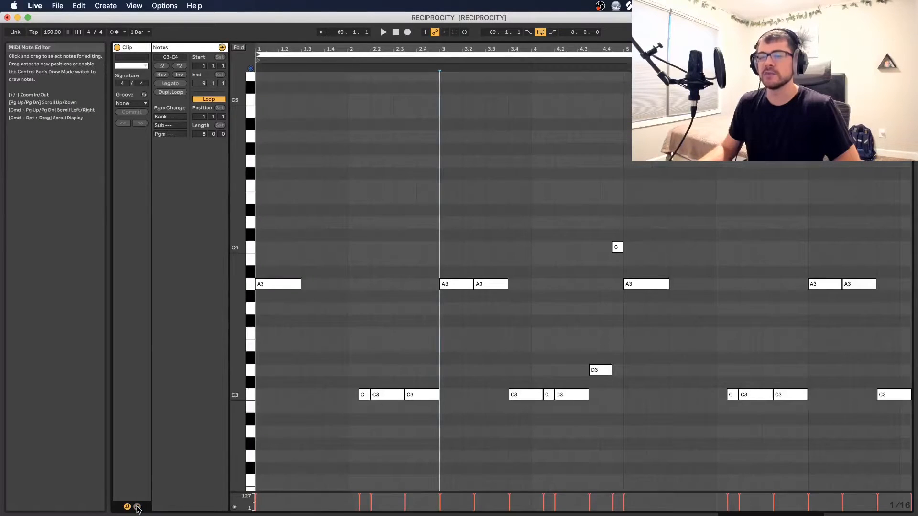
{"action": "left_click", "coordinate": [138, 507]}
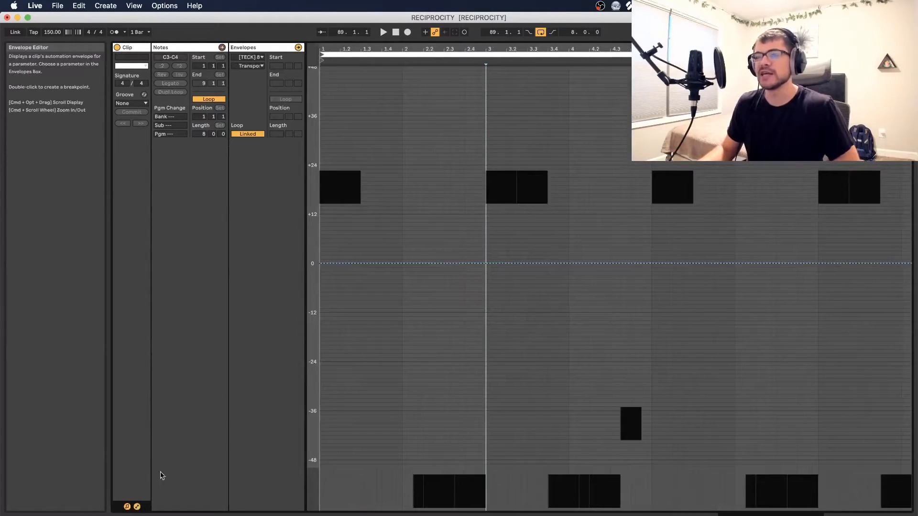
Choose the [TECK] 808 ( Covid ) device and its Transpose parameter as the clip envelope to edit
{"action": "left_click", "coordinate": [253, 56]}
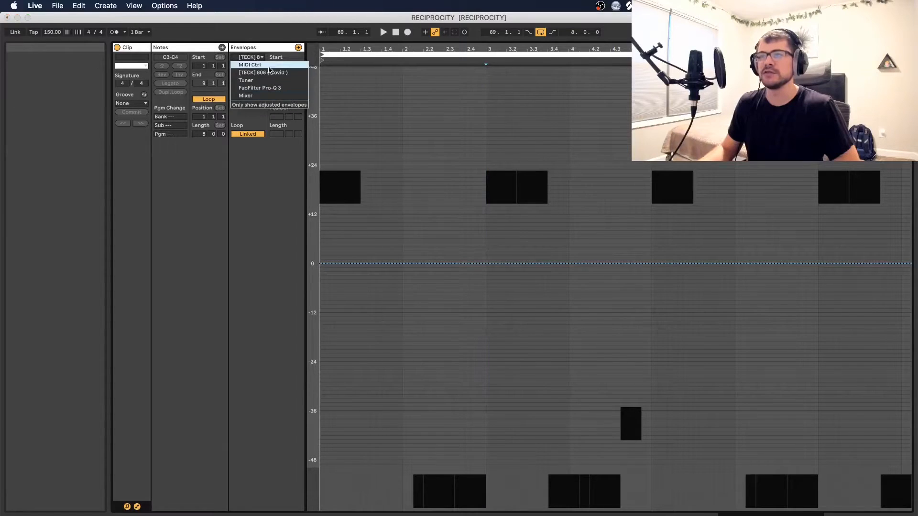
{"action": "left_click", "coordinate": [254, 58]}
{"action": "left_click", "coordinate": [254, 58]}
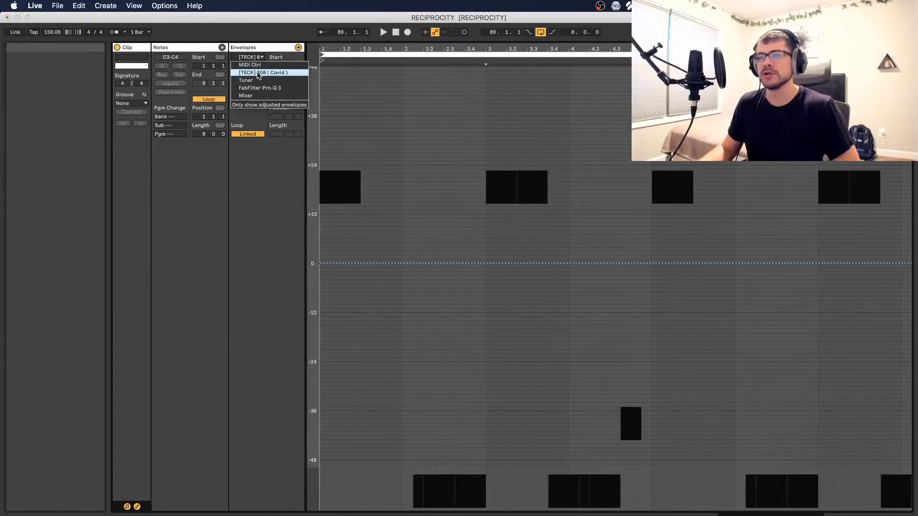
{"action": "left_click", "coordinate": [259, 73]}
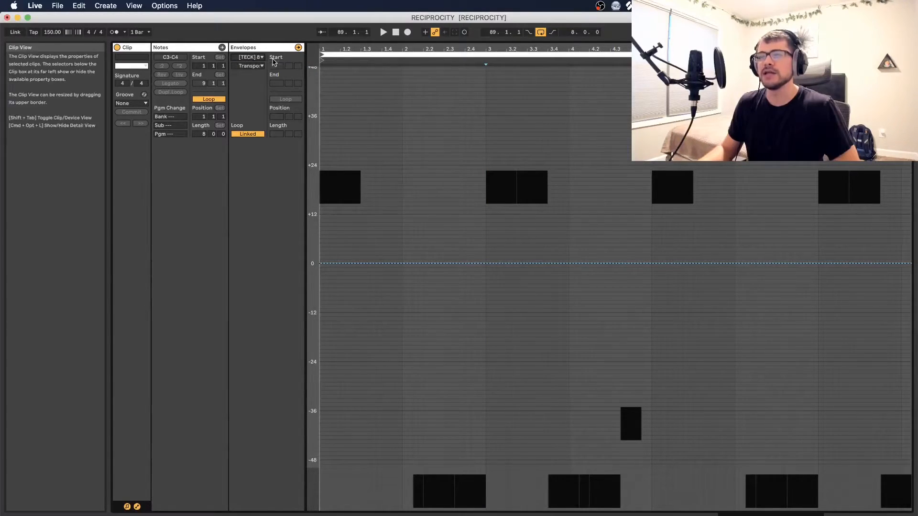
{"action": "left_click", "coordinate": [258, 68]}
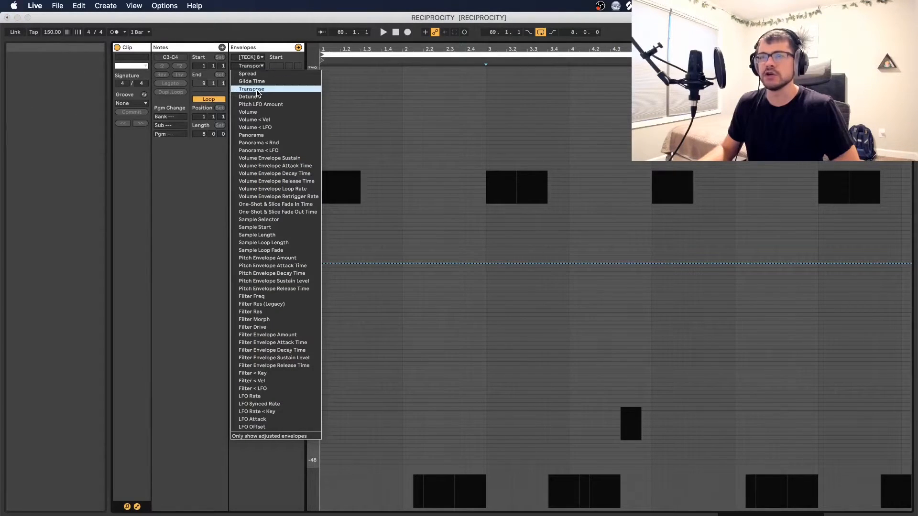
{"action": "left_click", "coordinate": [257, 89]}
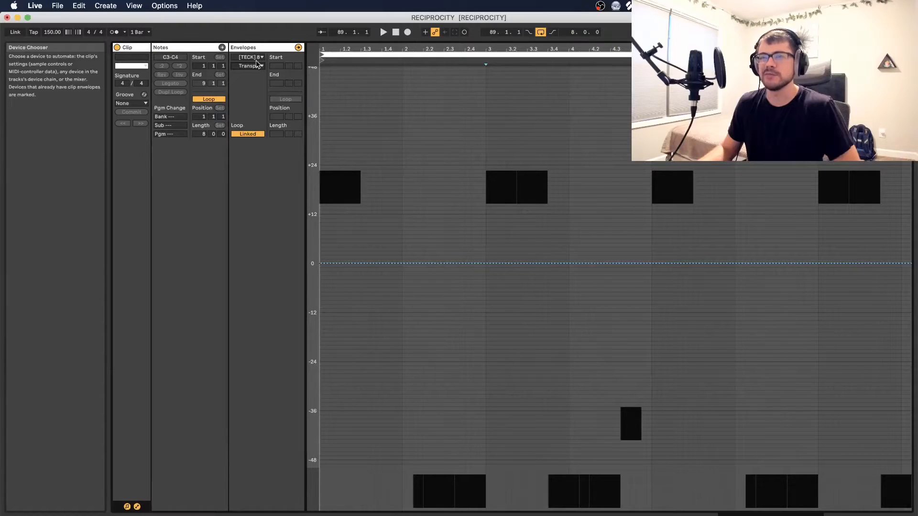
{"action": "left_click", "coordinate": [345, 263]}
{"action": "left_click", "coordinate": [345, 263]}
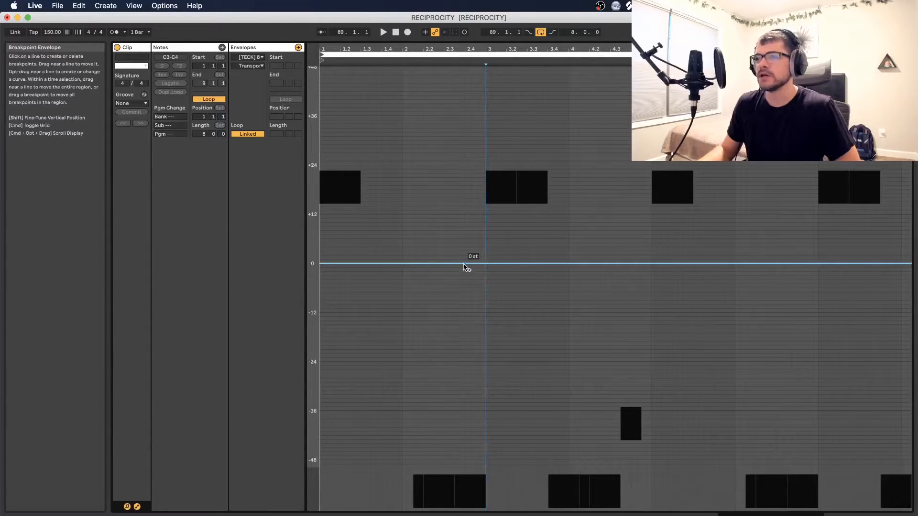
Draw Transpose envelope ramps rising to +24 st at bar 3 and falling to -12 st around beat 3.4, and play the slides
{"action": "left_click_drag", "start_coordinate": [486, 266], "coordinate": [486, 168]}
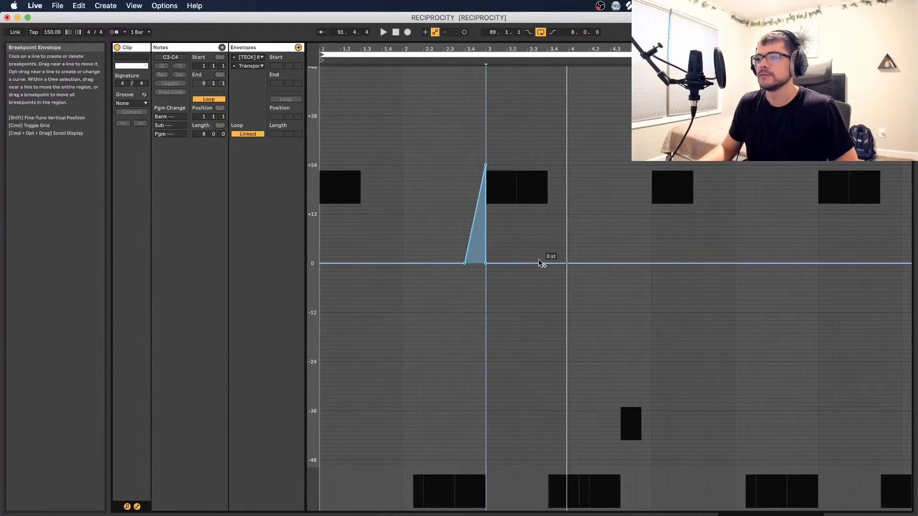
{"action": "left_click_drag", "start_coordinate": [547, 263], "coordinate": [548, 313]}
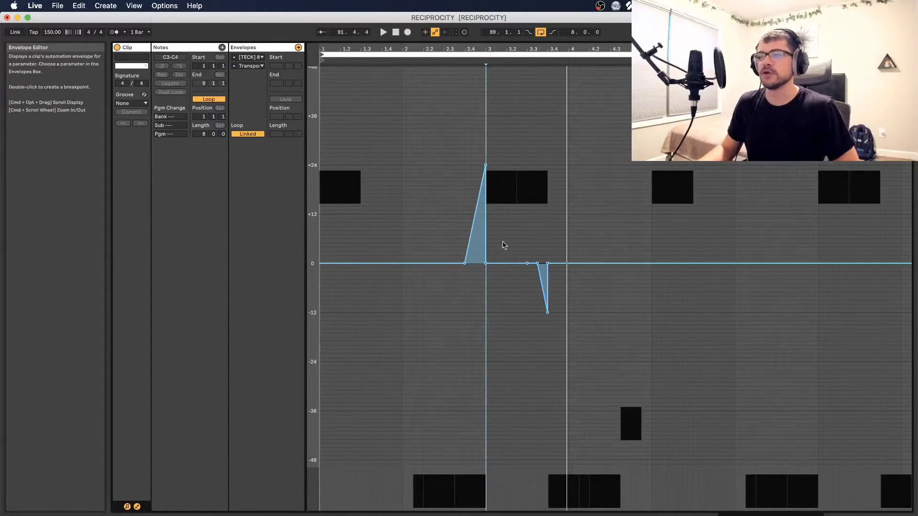
{"action": "key", "text": "space"}
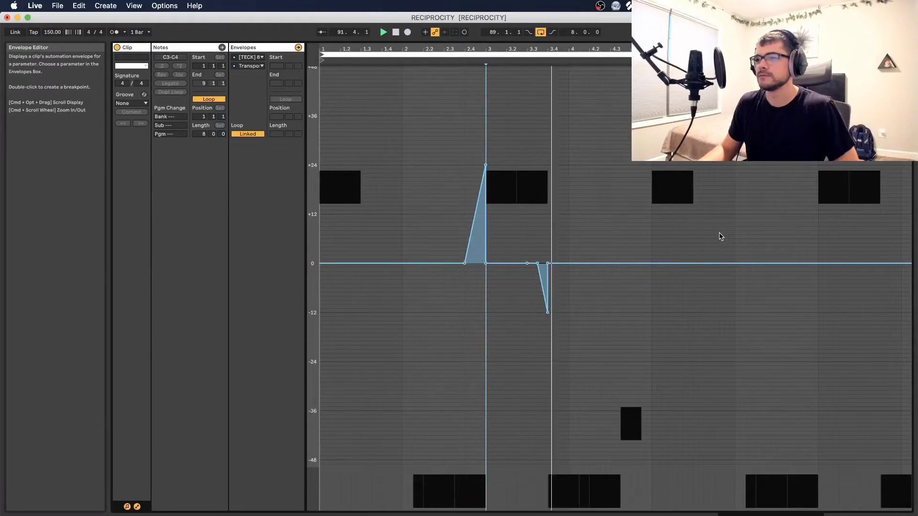
{"action": "key", "text": "space"}
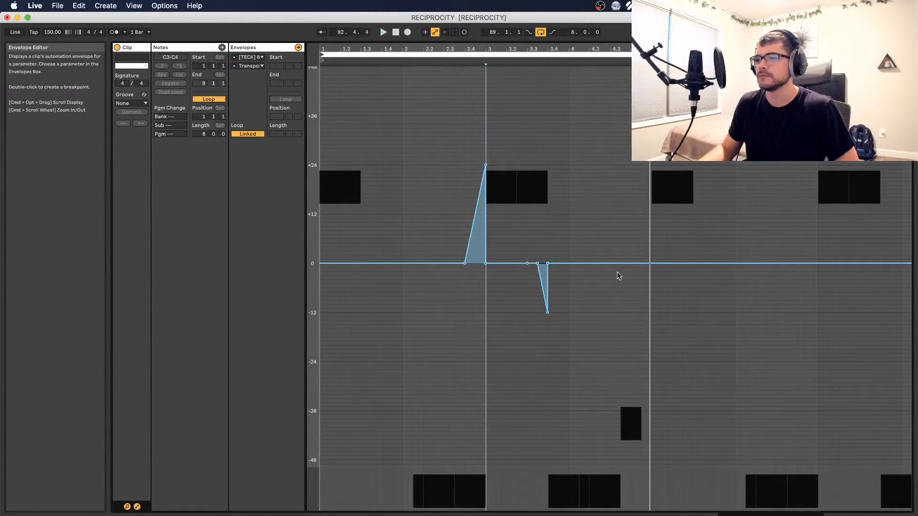
Add Transpose peaks of about +9 and +19 st in bar 4 and a ramp down to about -15 st early in bar 2
{"action": "key", "text": "space"}
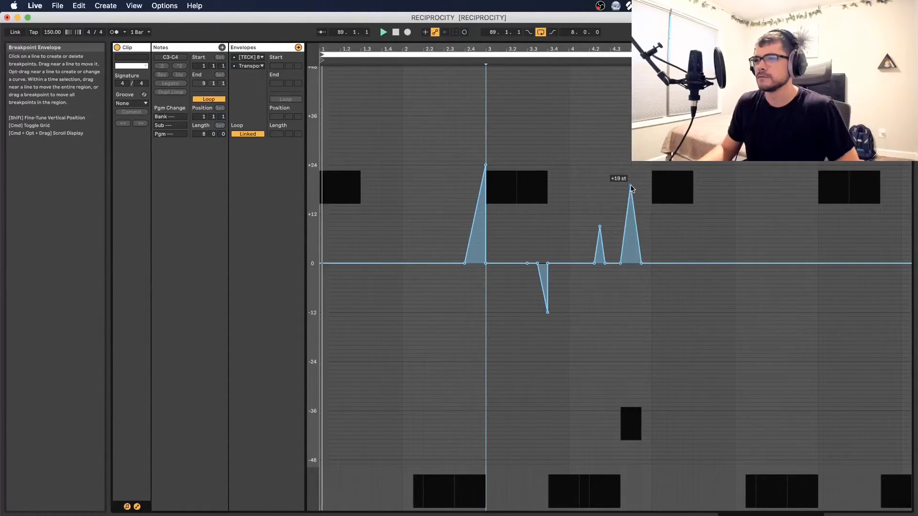
{"action": "left_click", "coordinate": [658, 291]}
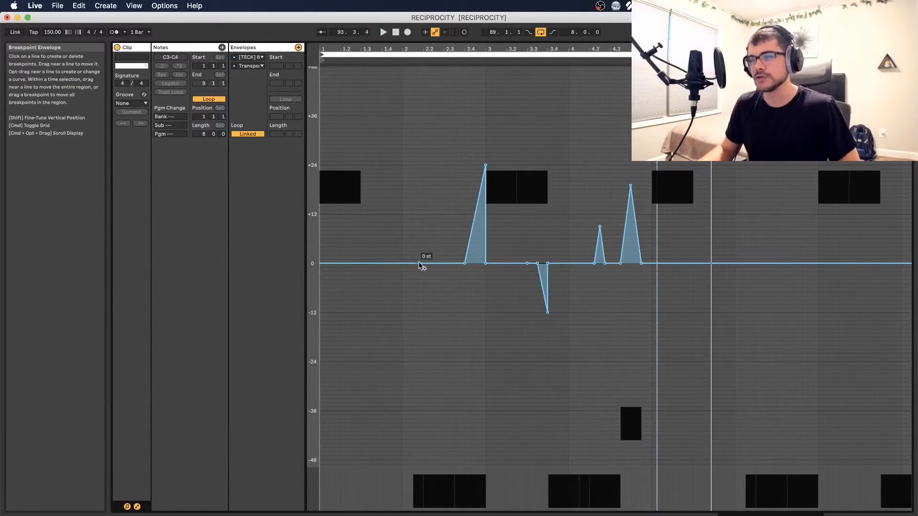
{"action": "left_click_drag", "start_coordinate": [402, 264], "coordinate": [407, 67]}
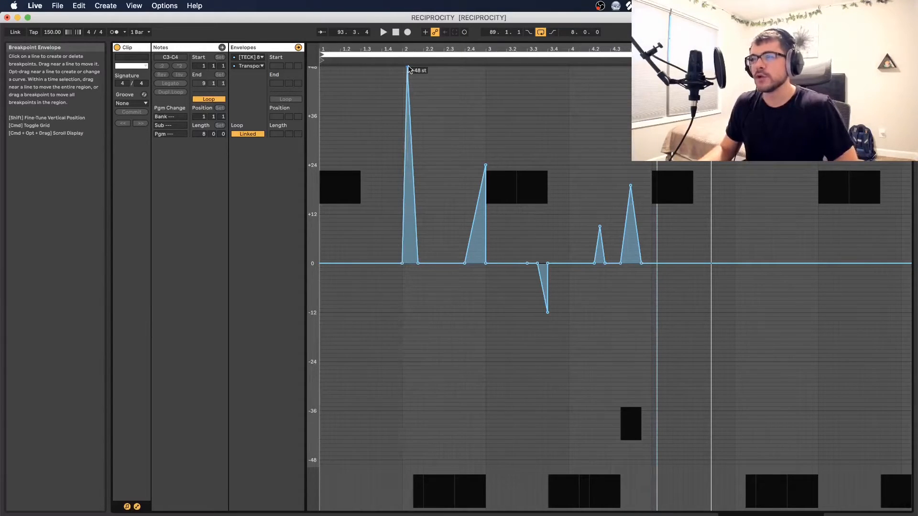
{"action": "left_click_drag", "start_coordinate": [407, 68], "coordinate": [418, 324]}
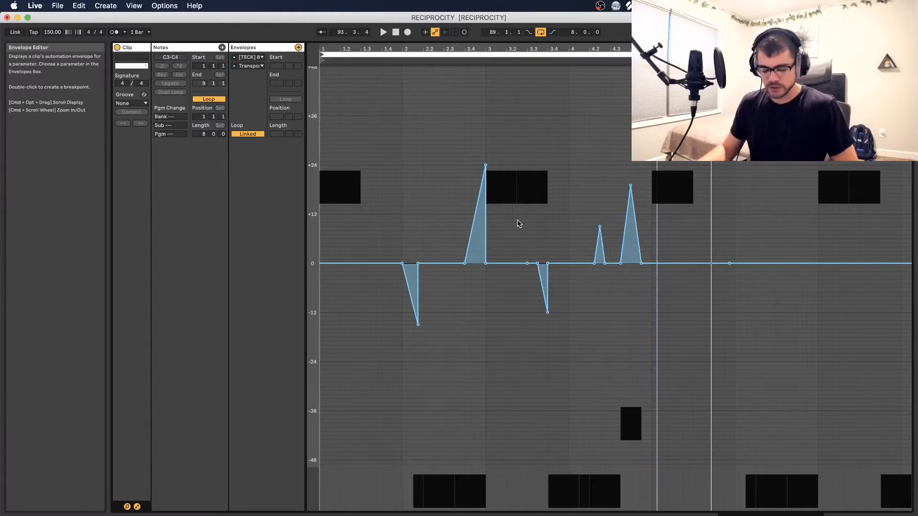
Curve the rising +24 st ramp outward and the falling ramp early in bar 2, and play the curved slides
{"action": "left_click_drag", "start_coordinate": [471, 230], "coordinate": [471, 241]}
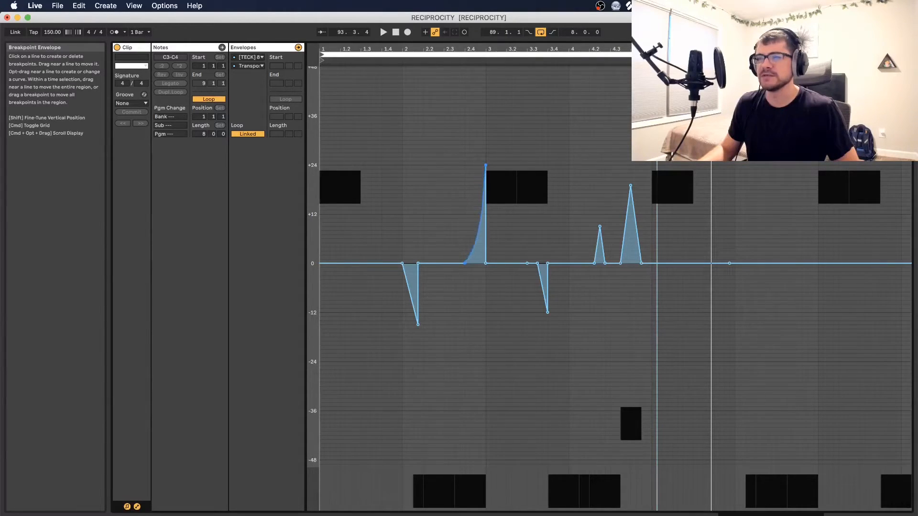
{"action": "mouse_move", "coordinate": [471, 210]}
{"action": "left_mouse_down"}
{"action": "mouse_move", "coordinate": [471, 249]}
{"action": "mouse_move", "coordinate": [471, 210]}
{"action": "left_mouse_up"}
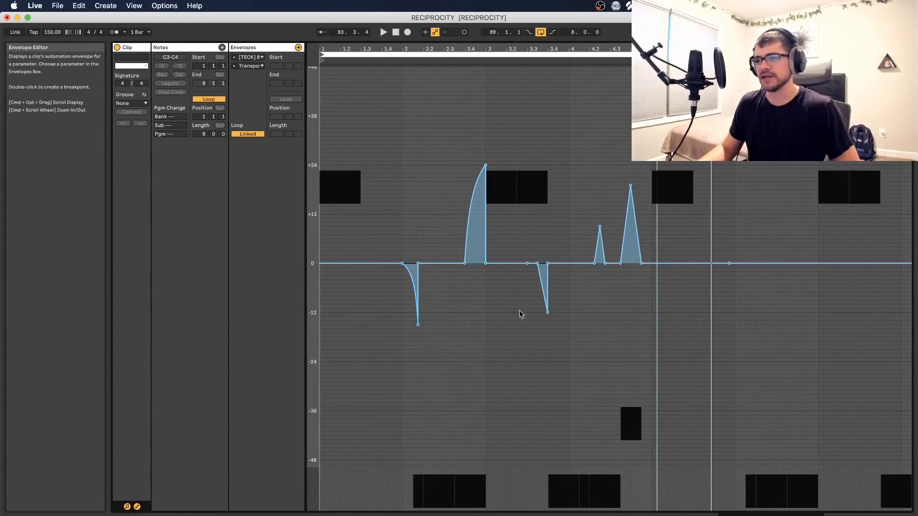
{"action": "key", "text": "space"}
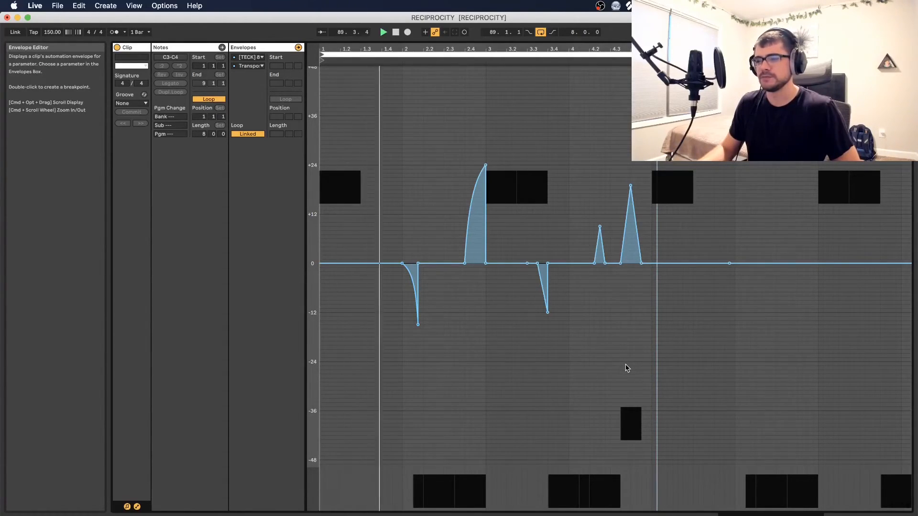